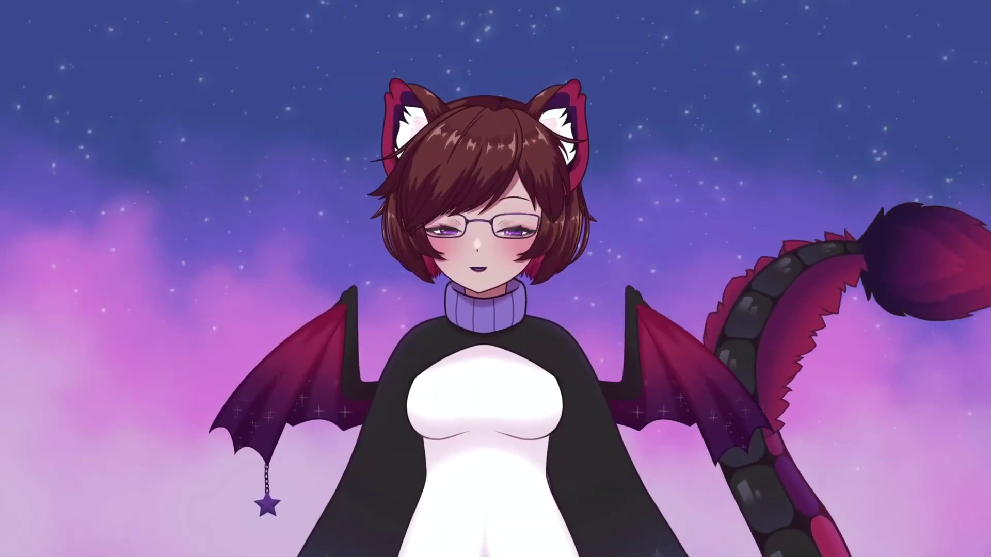
- Open the model's hotkey settings and look through the existing hotkeys down to the unconfigured one at the end
key("Escape")
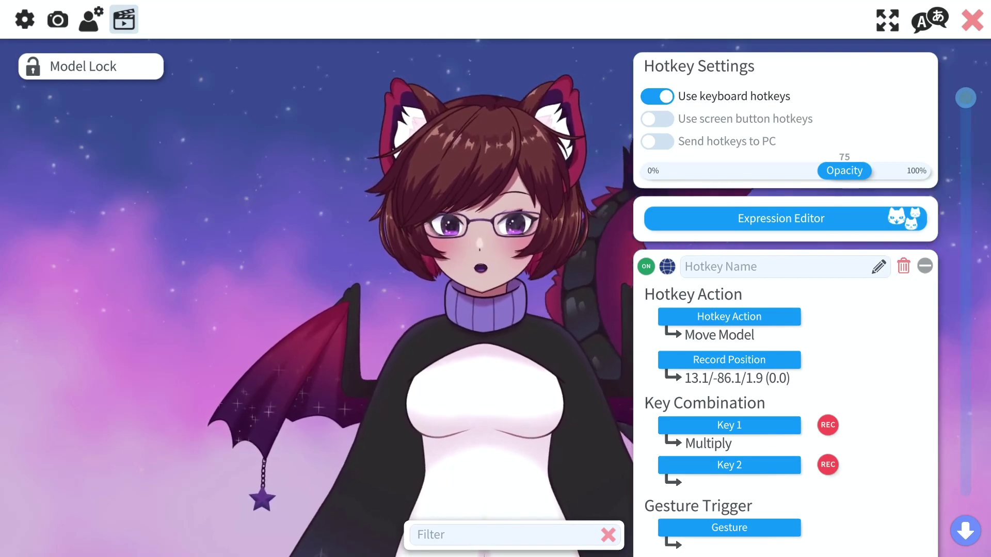
scroll(785, 300, "down", 15)
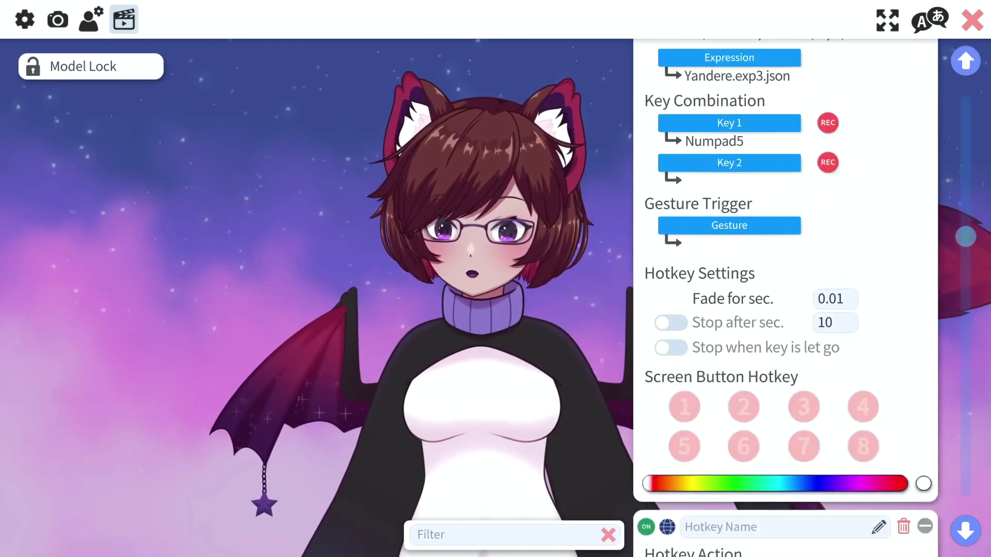
scroll(785, 300, "down", 10)
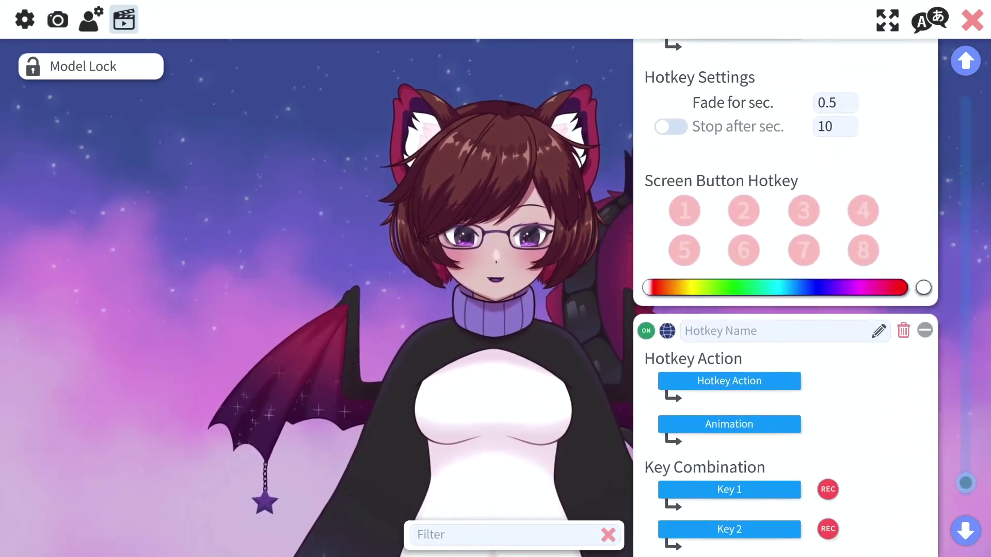
- Set the unconfigured hotkey's action to Set/Unset Expression (exp3) and open its list of available expressions
left_click(729, 191)
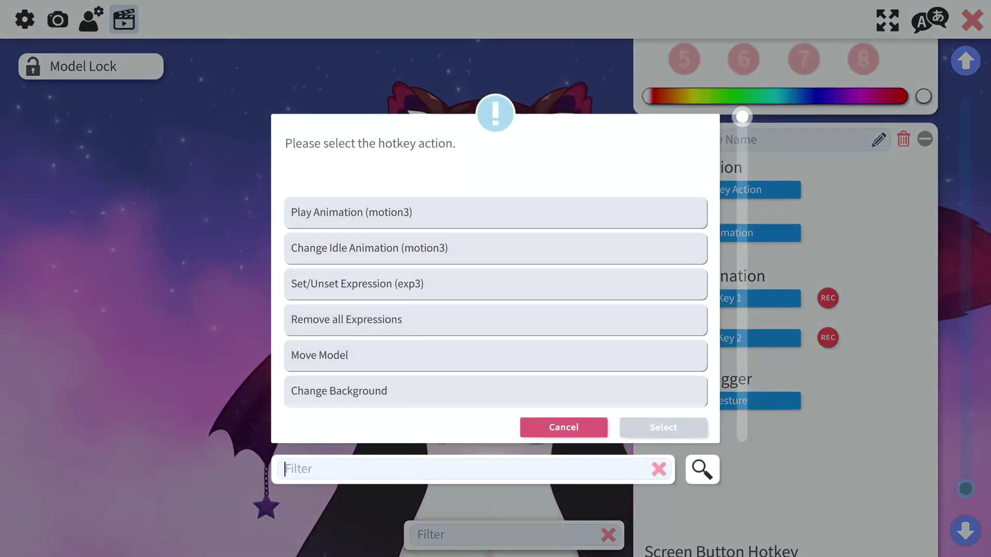
left_click(496, 284)
left_click(663, 428)
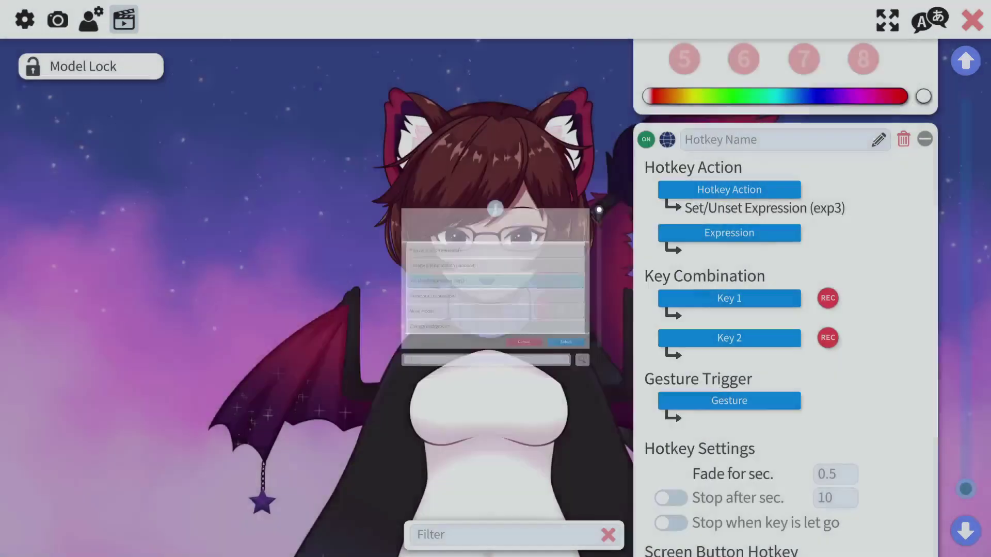
left_click(729, 234)
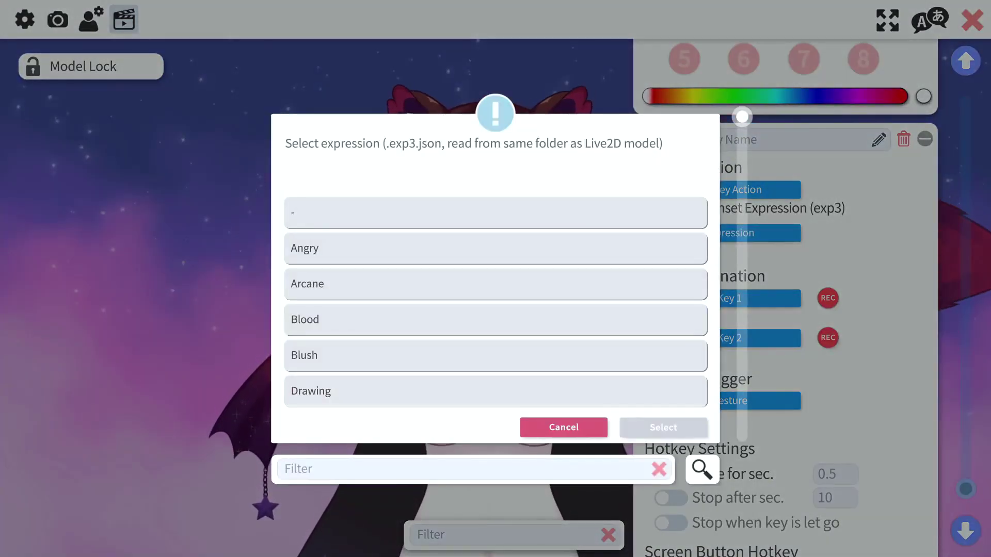
- Leave the expression choice without selecting anything and delete the unfinished expression hotkey
left_click(564, 428)
left_click(904, 140)
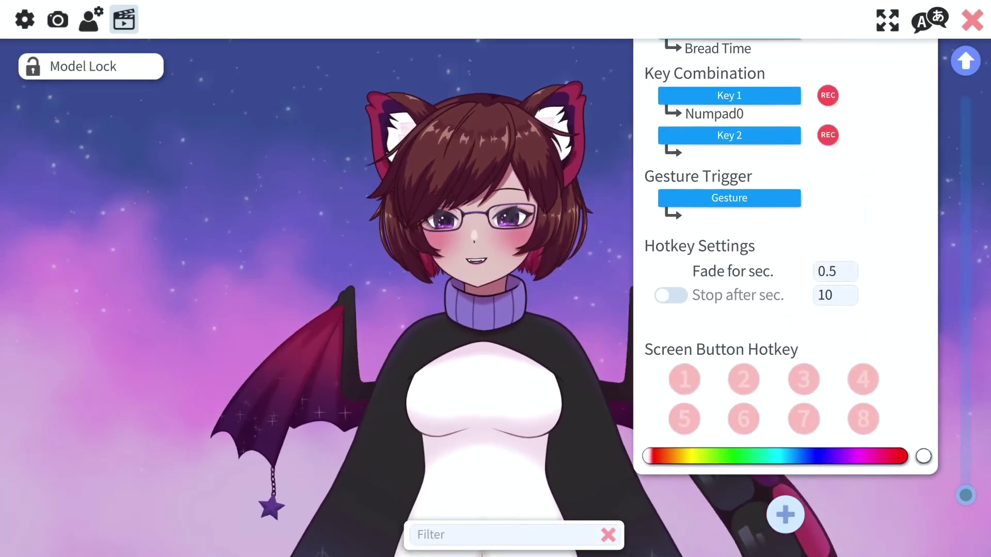
scroll(786, 298, "up", 15)
scroll(786, 298, "up", 10)
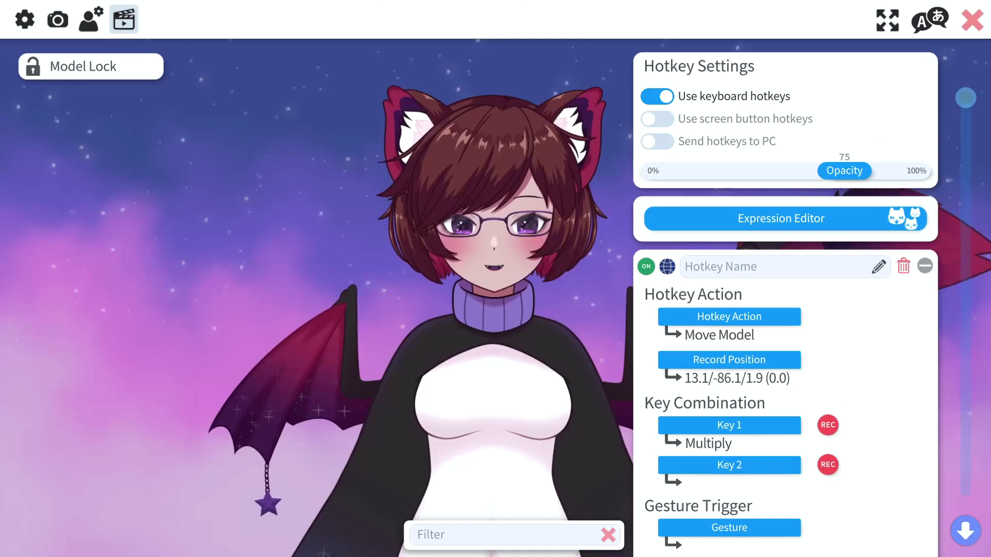
- Look through the saved expressions in the Expression Editor and open Angry.exp3.json
left_click(494, 274)
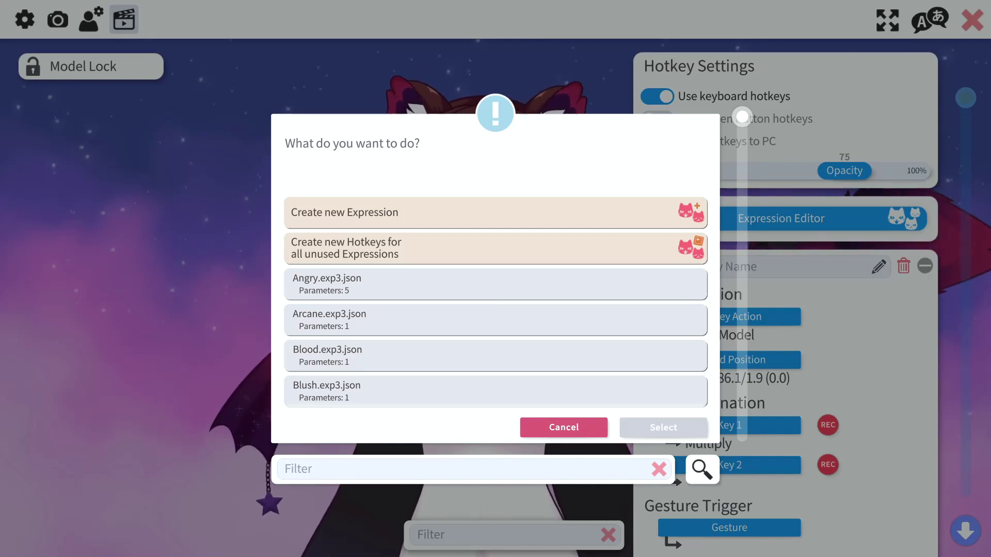
scroll(496, 302, "down", 2)
scroll(496, 302, "down", 1)
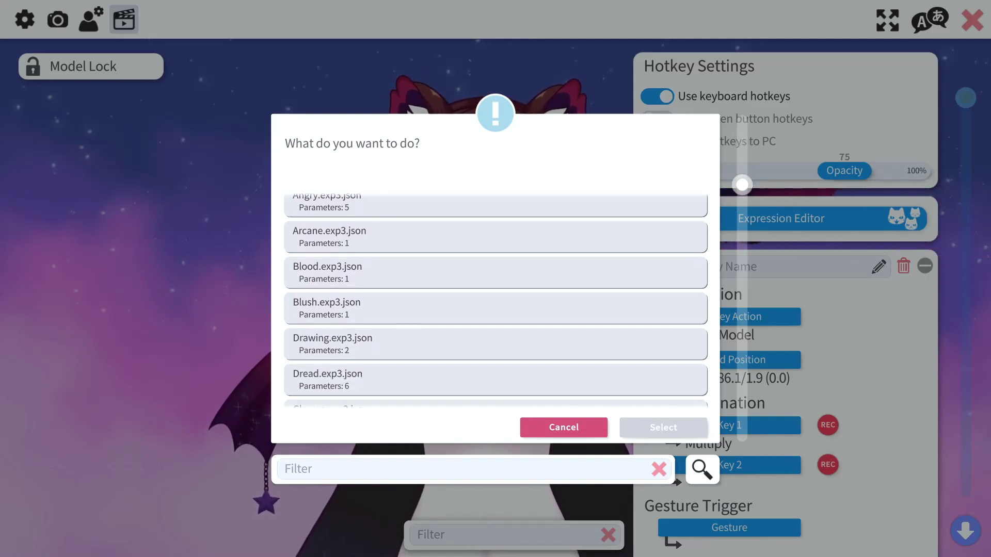
scroll(495, 302, "up", 1)
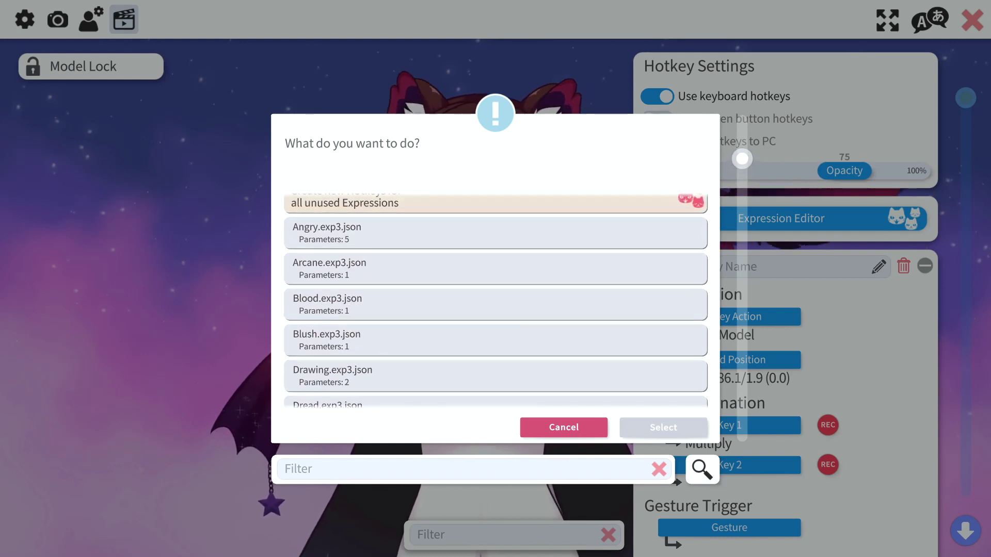
left_click(496, 233)
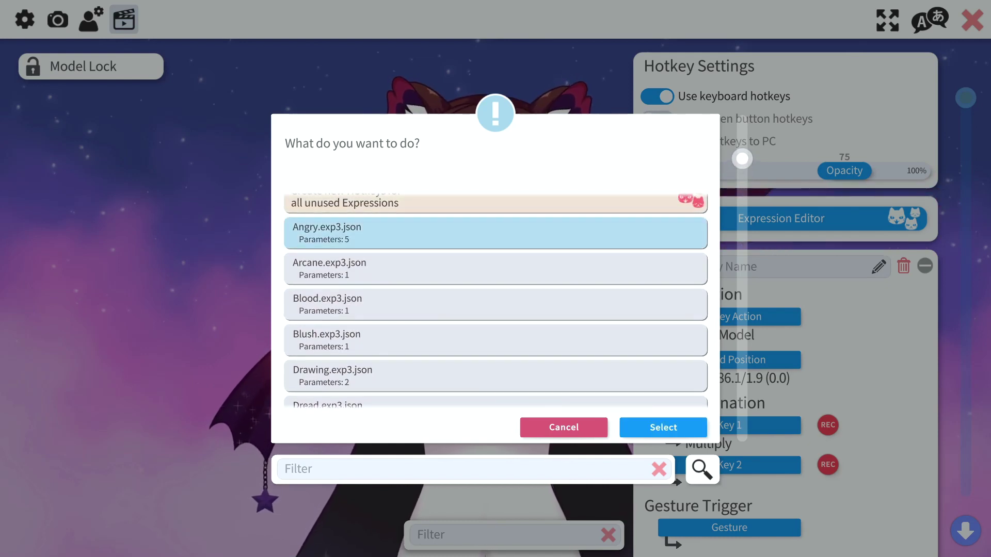
left_click(663, 428)
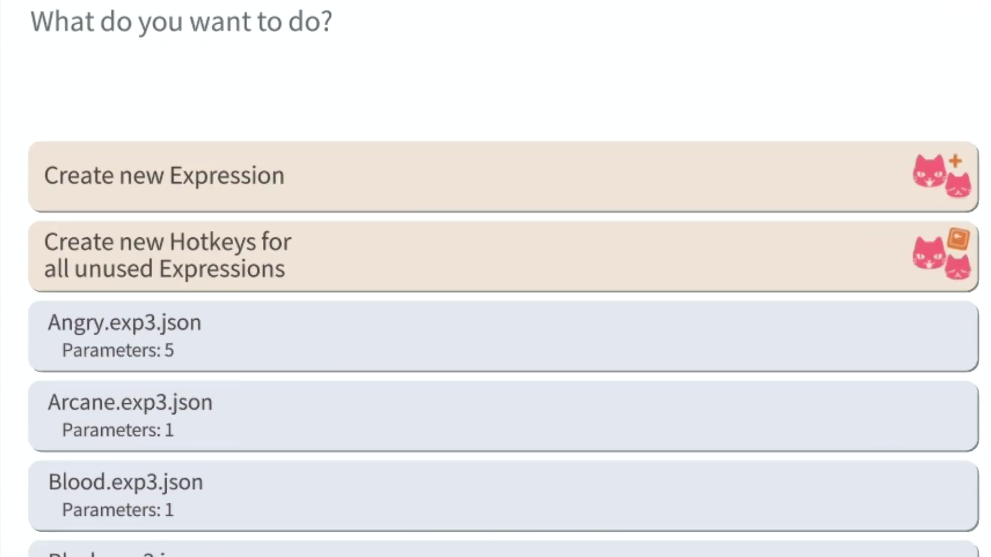
- Create new hotkeys for all unused expressions: Angry, Blush and Sad
left_click(495, 256)
left_click(663, 427)
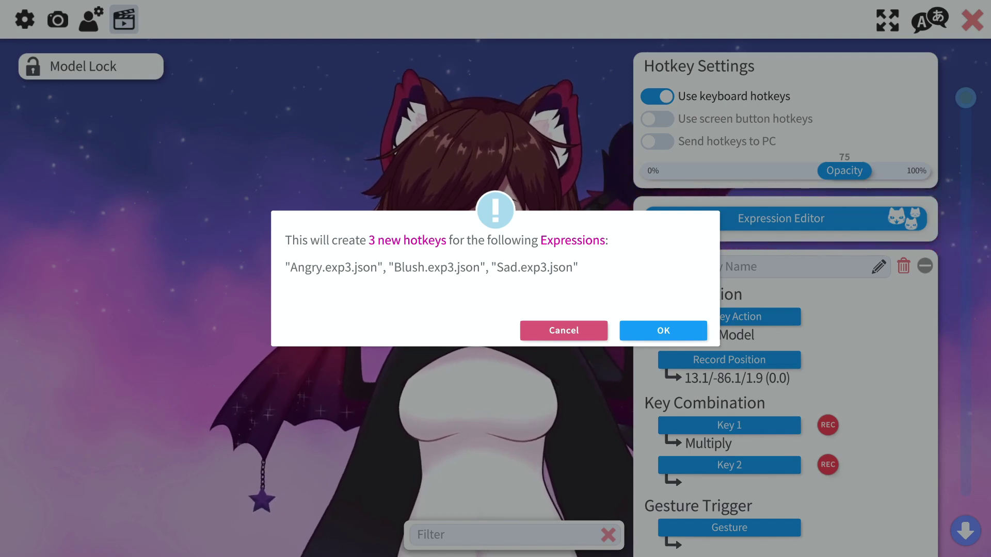
left_click(663, 331)
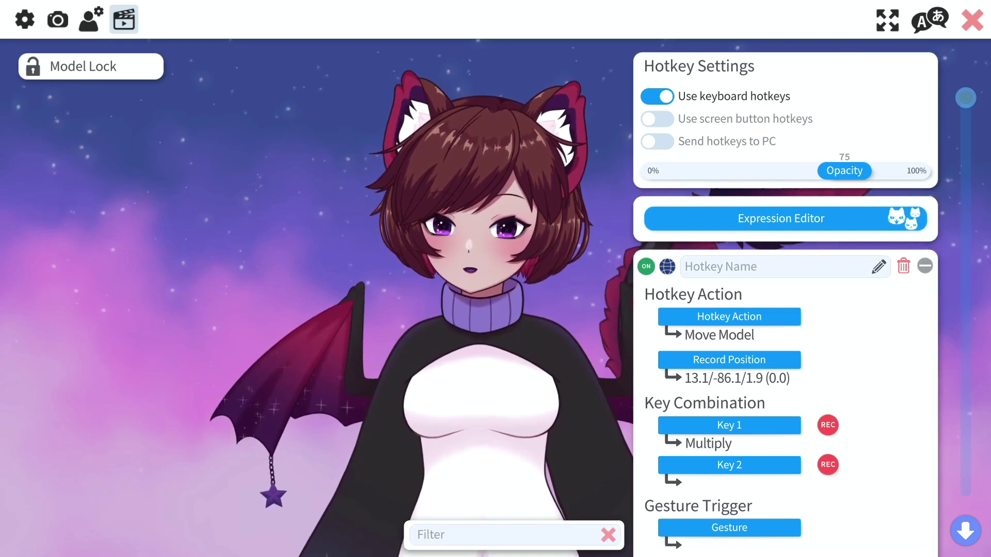
- Create a new expression in the Expression Editor and name it Angry
left_click(781, 219)
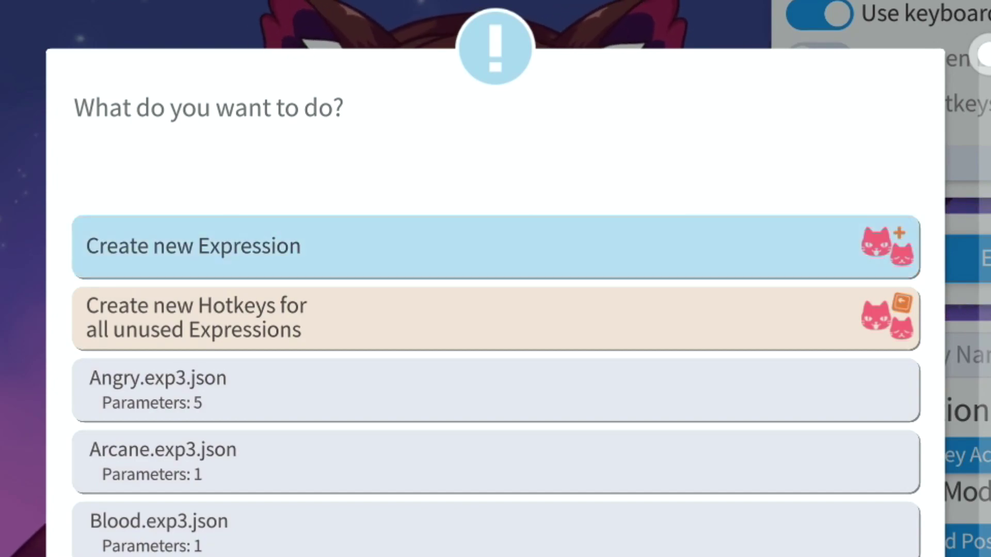
left_click(496, 247)
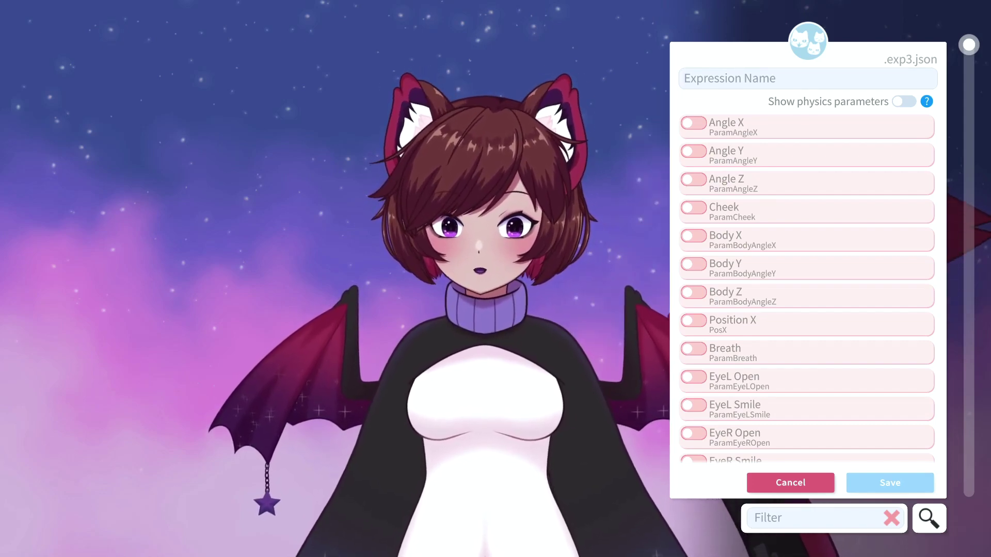
type("Ange")
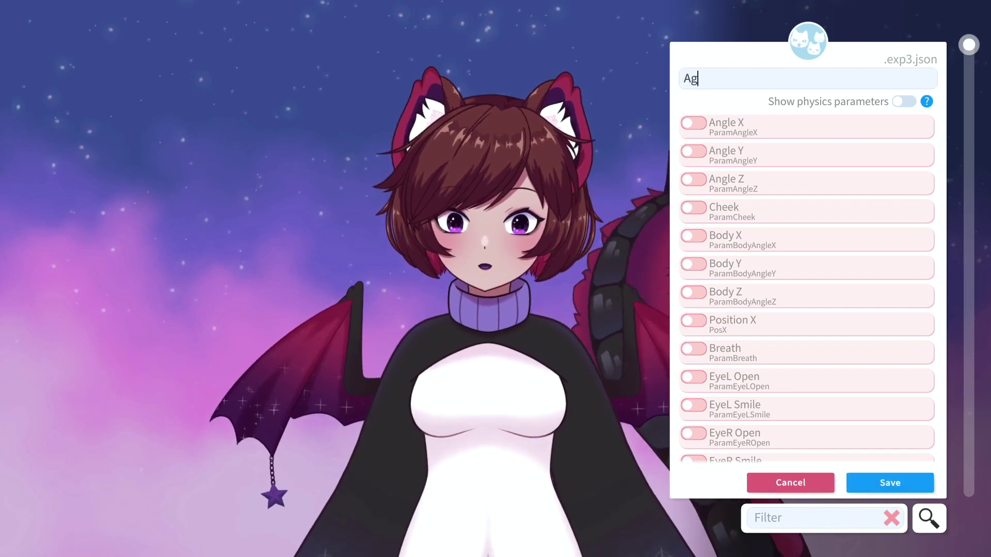
type("r")
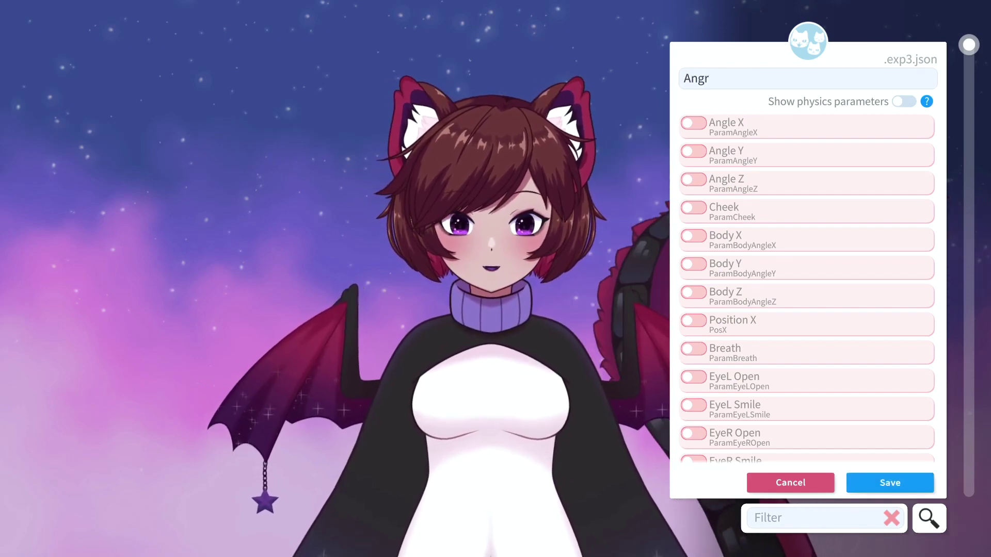
key("BackSpace")
type("er")
type("ry")
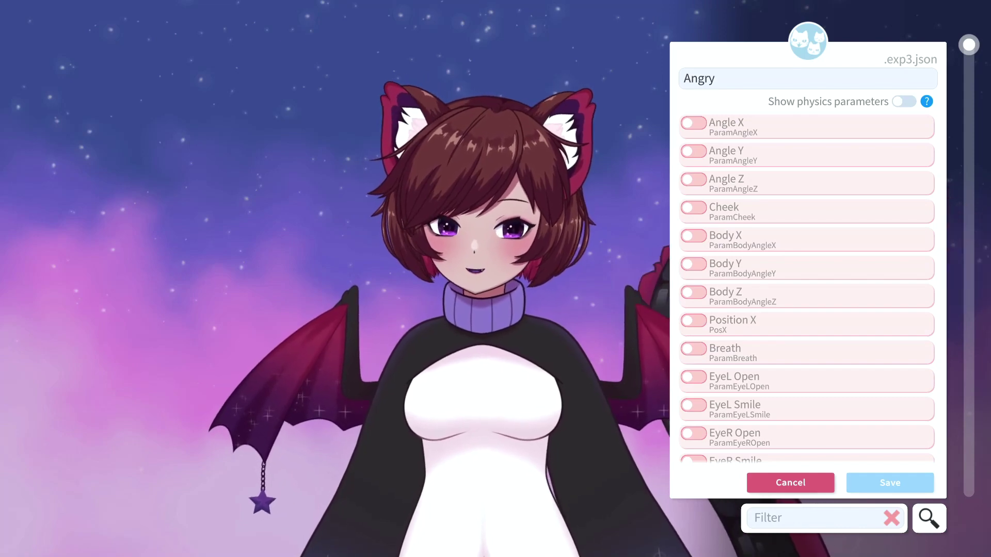
- Show the physics parameters in the new expression's parameter list and hide them again
left_click(905, 102)
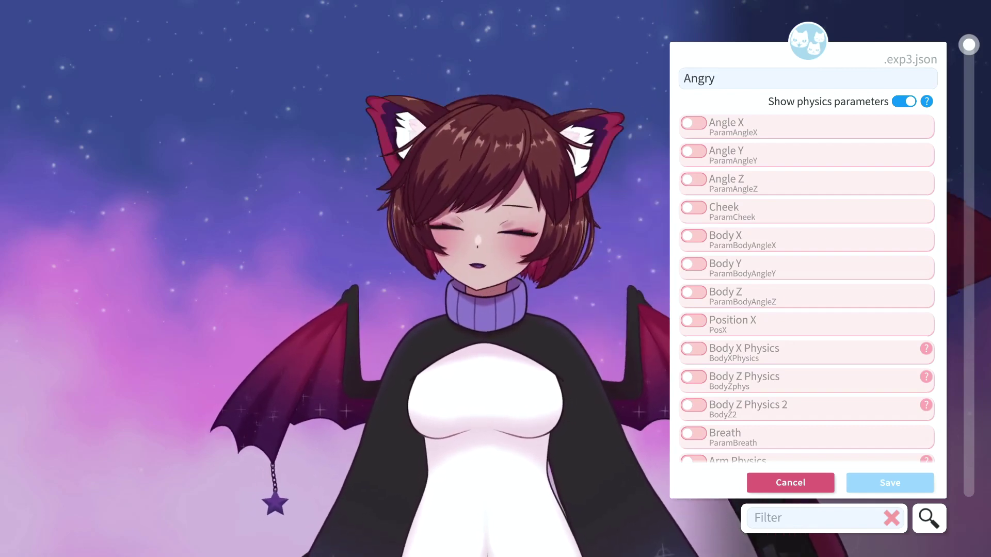
left_click(904, 101)
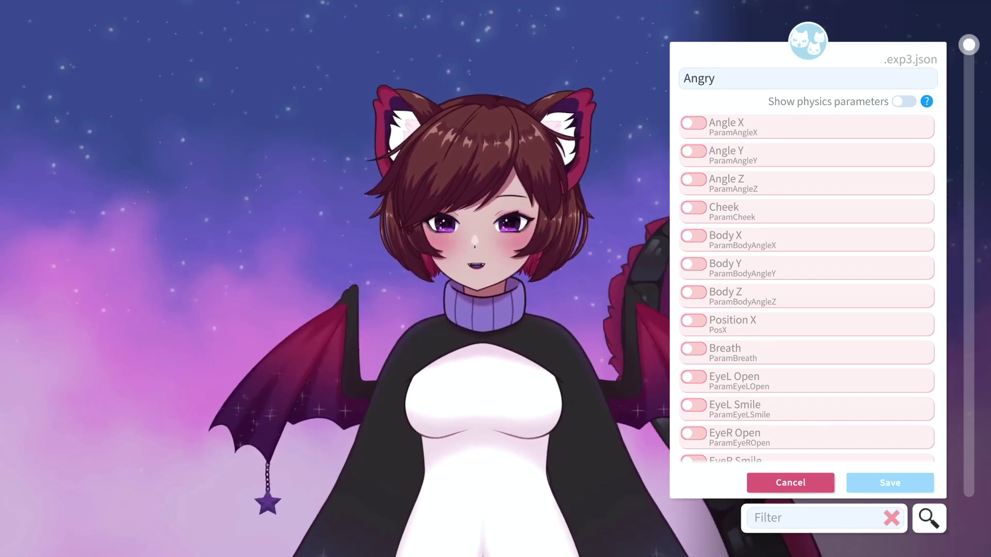
- Add the BrowL Form and BrowR Form parameters to the expression and set both to about -0.6
scroll(806, 287, "down", 3)
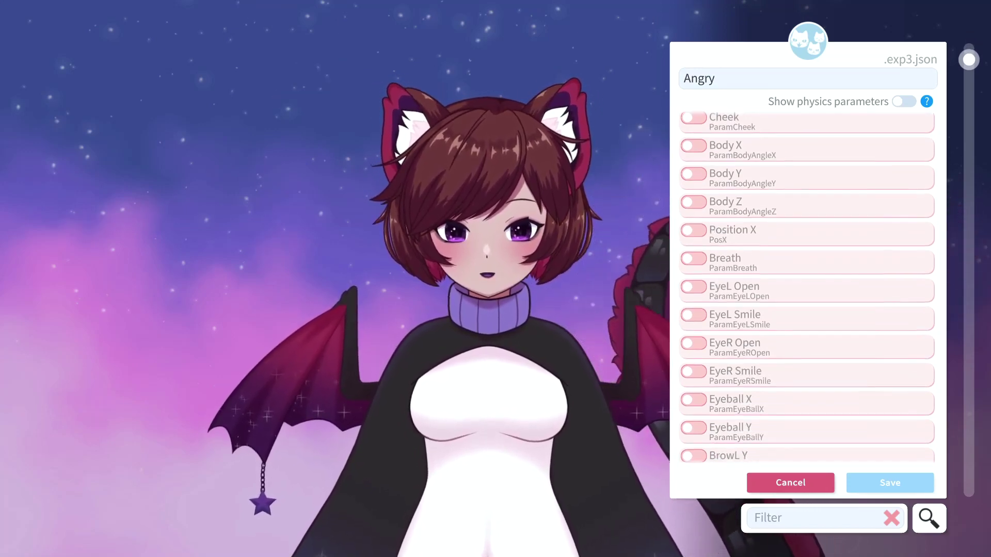
scroll(807, 287, "down", 10)
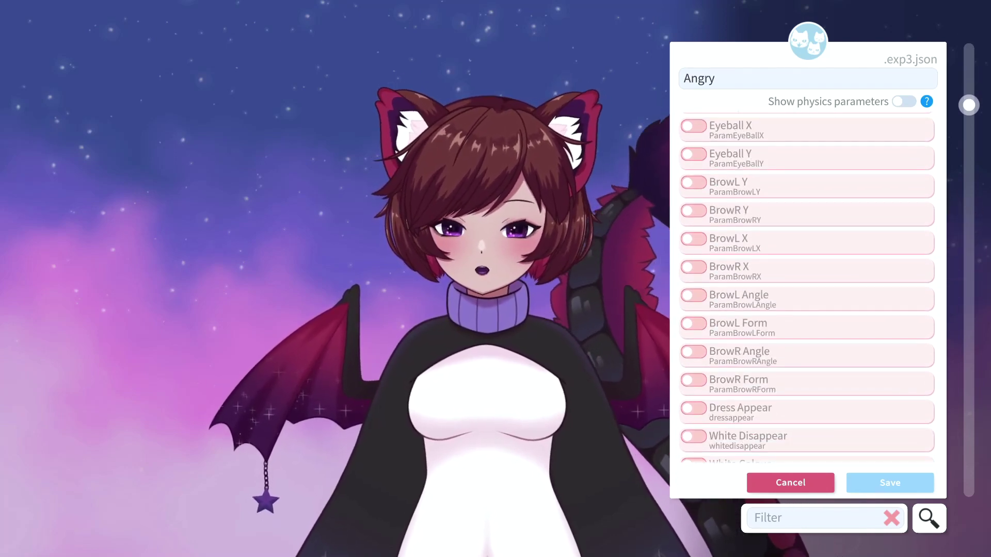
scroll(806, 287, "down", 3)
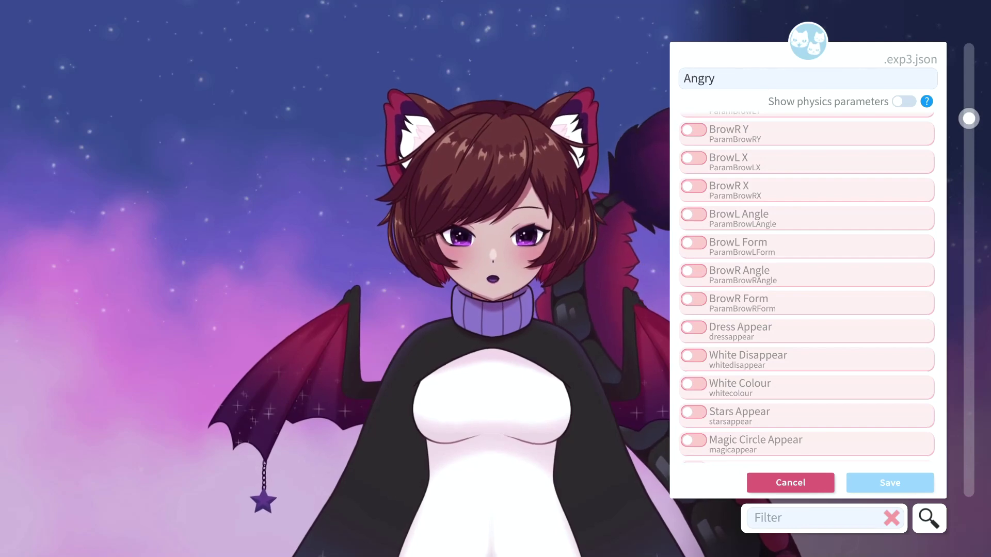
left_click(693, 243)
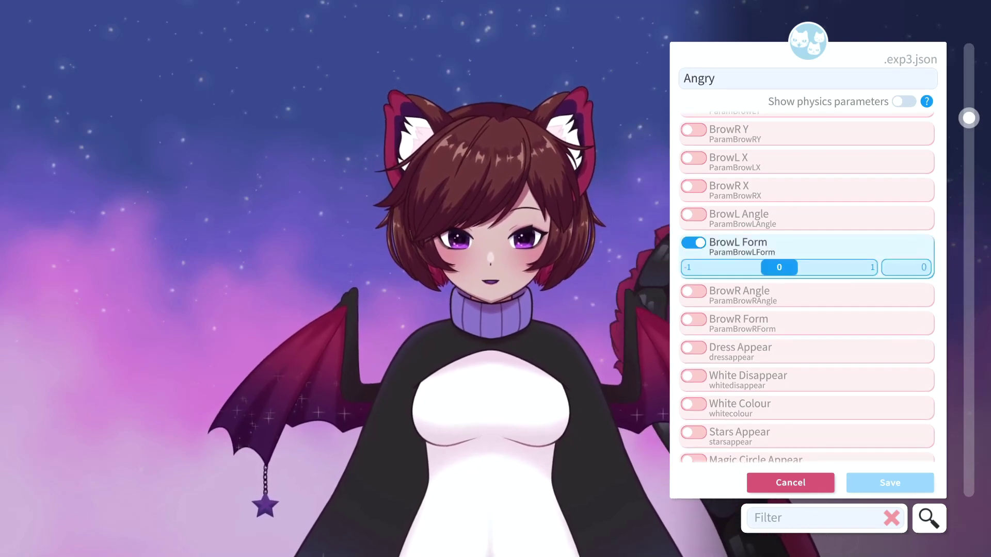
left_click(693, 319)
left_click_drag(712, 367, 630, 367)
left_click_drag(628, 368, 628, 368)
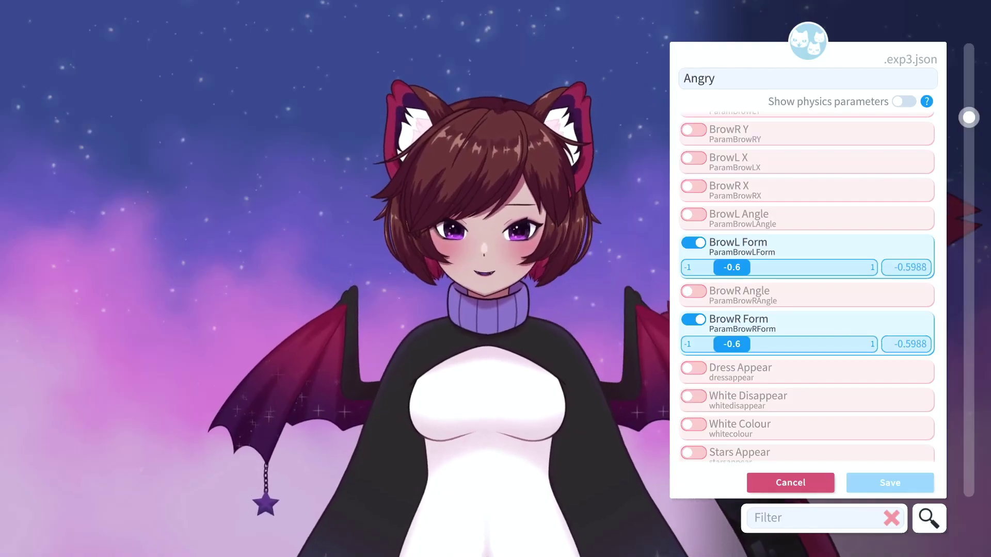
- Add the BrowL Angle and BrowR Angle parameters to the expression and set both to 1
left_click(694, 215)
left_click(694, 311)
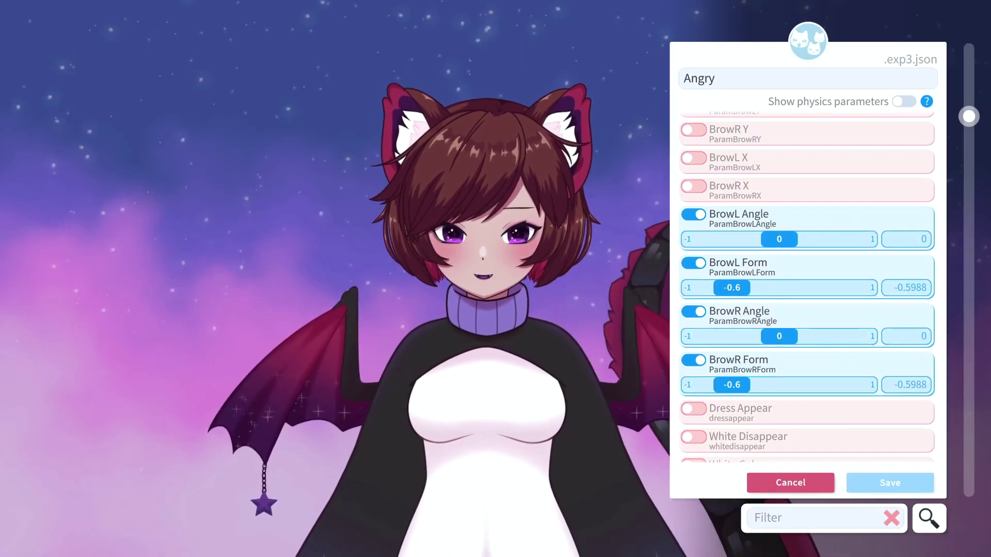
left_click_drag(779, 240, 850, 239)
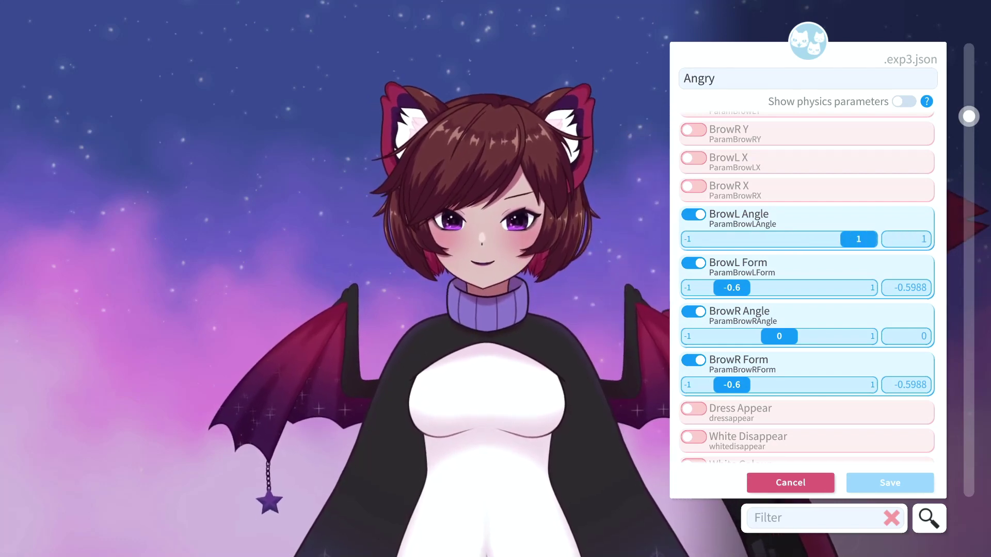
left_click_drag(779, 337, 859, 336)
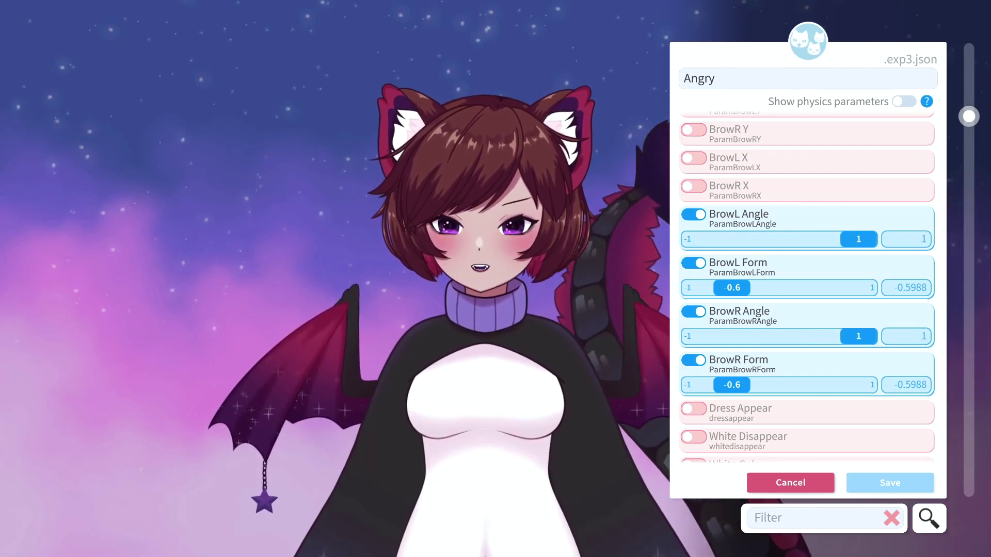
- Add the Mouth Form parameter to the expression and set it to -1
scroll(806, 286, "down", 1)
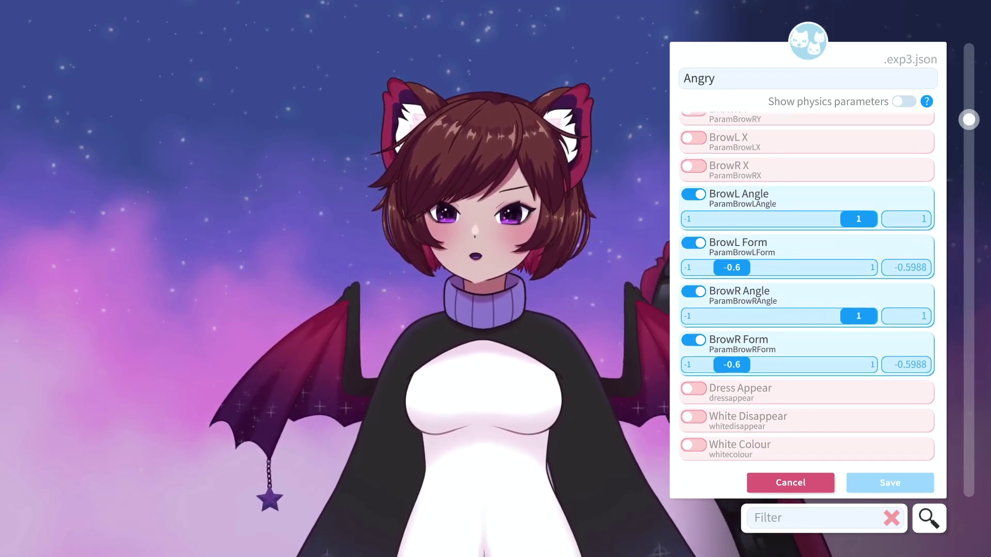
left_click_drag(969, 119, 969, 452)
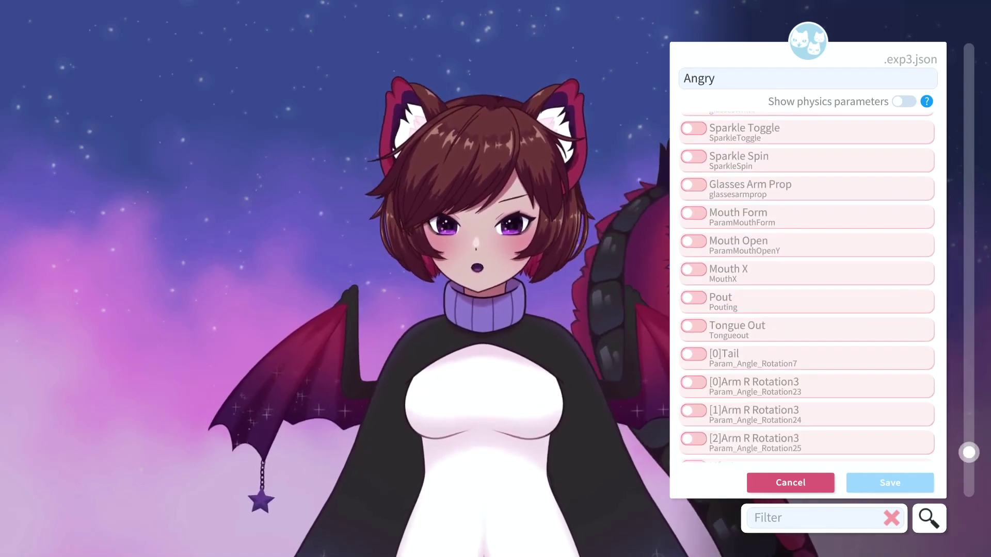
left_click(693, 213)
left_click_drag(780, 238, 700, 238)
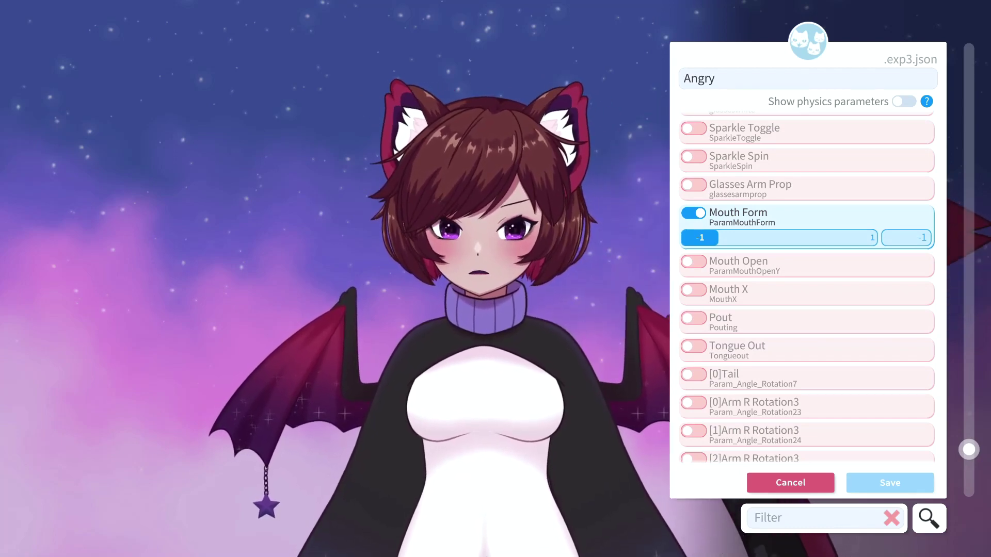
- Rename the new expression as Anger and save it
left_click(733, 79)
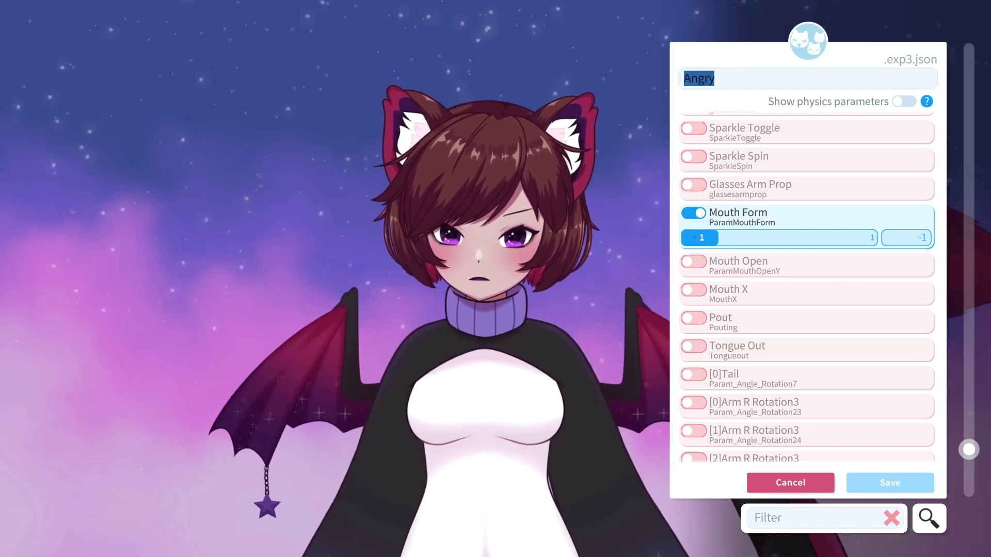
type("Anger")
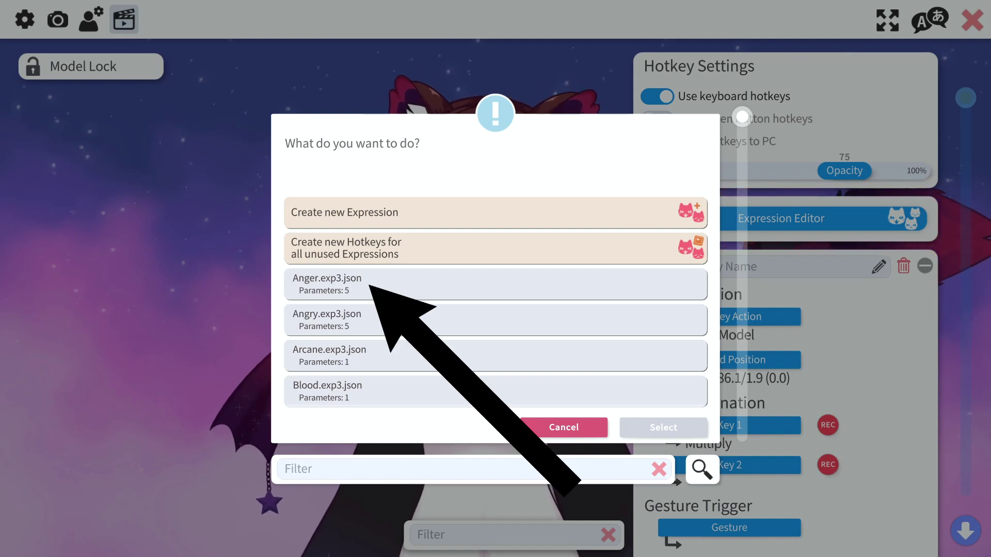
- Open the saved Anger.exp3.json expression from the Expression Editor's list
left_click(496, 284)
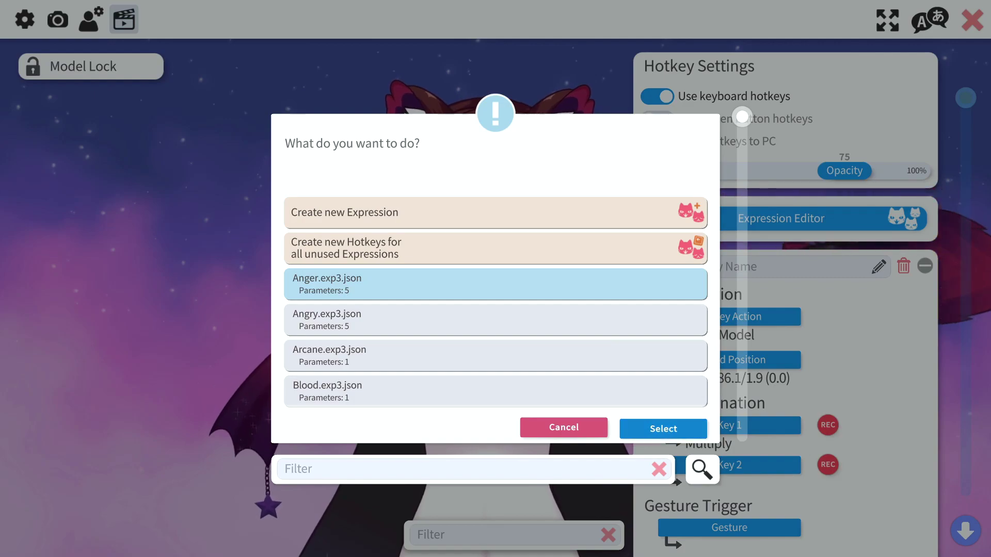
left_click(663, 428)
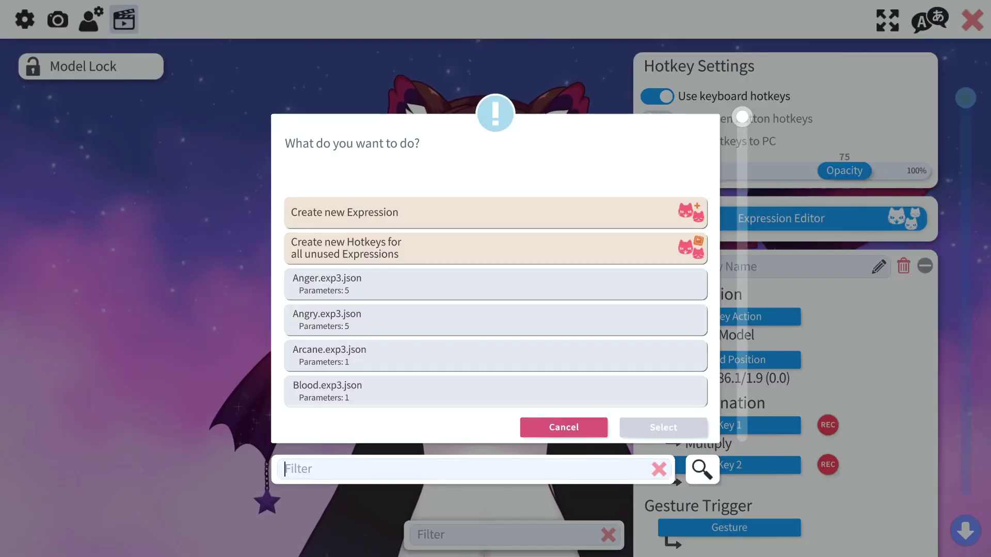
- Create new hotkeys for all unused expressions
left_click(496, 248)
left_click(663, 428)
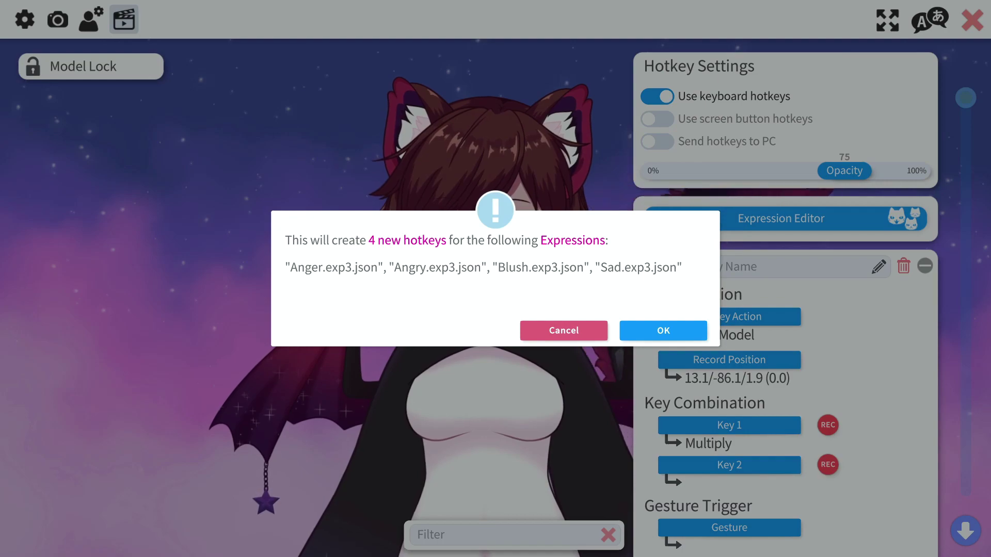
left_click(671, 331)
- Record 1 as the first key of the Anger expression hotkey's key combination
scroll(723, 333, "down", 10)
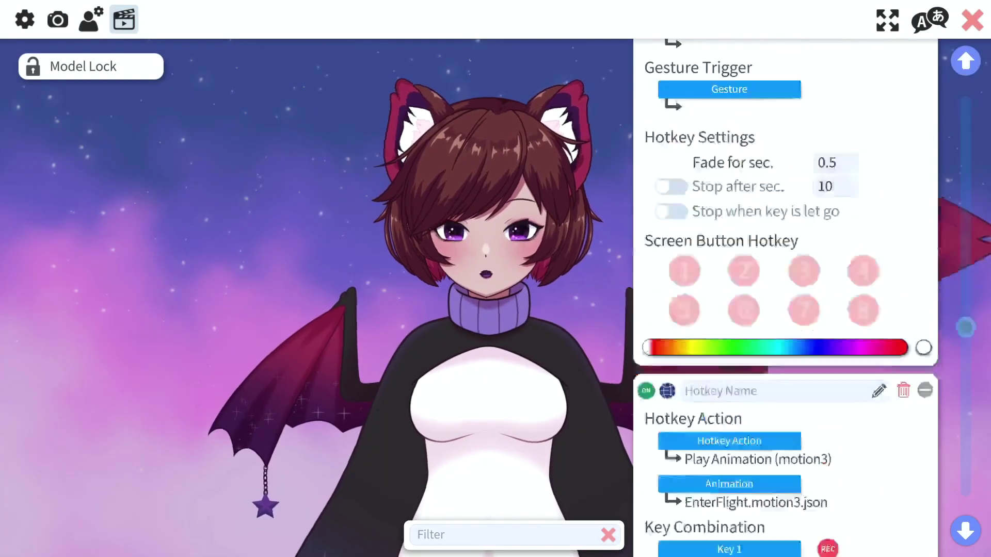
scroll(785, 299, "down", 10)
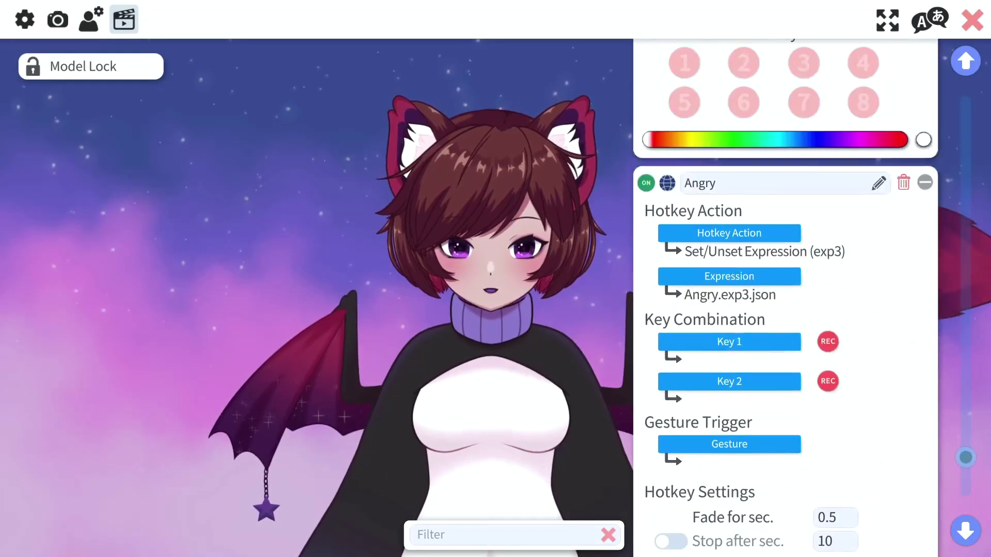
scroll(784, 299, "down", 10)
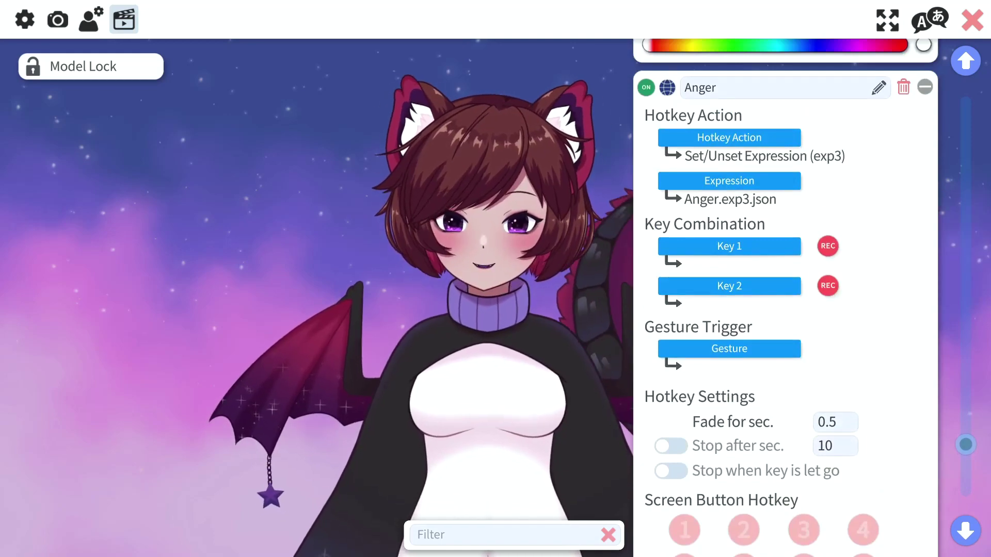
left_click(828, 247)
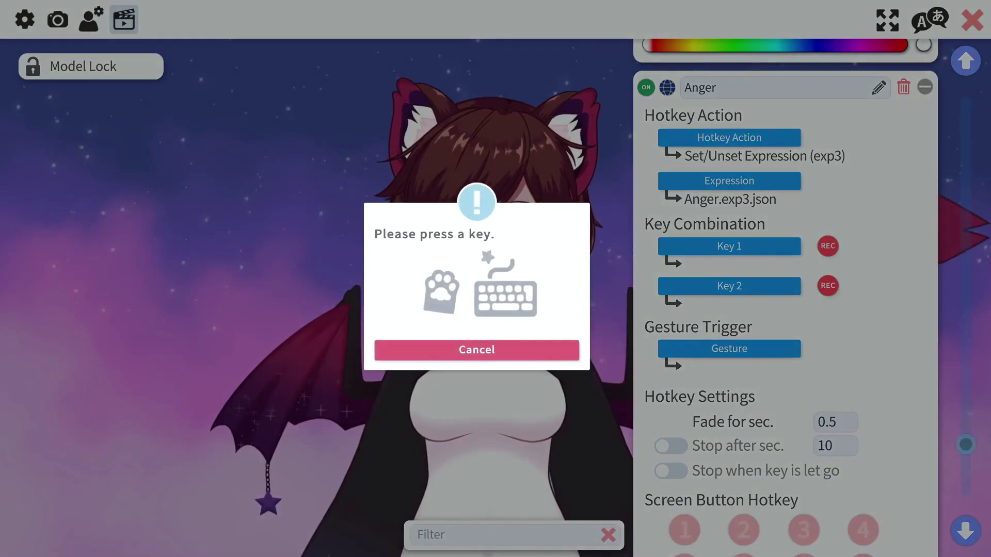
key("1")
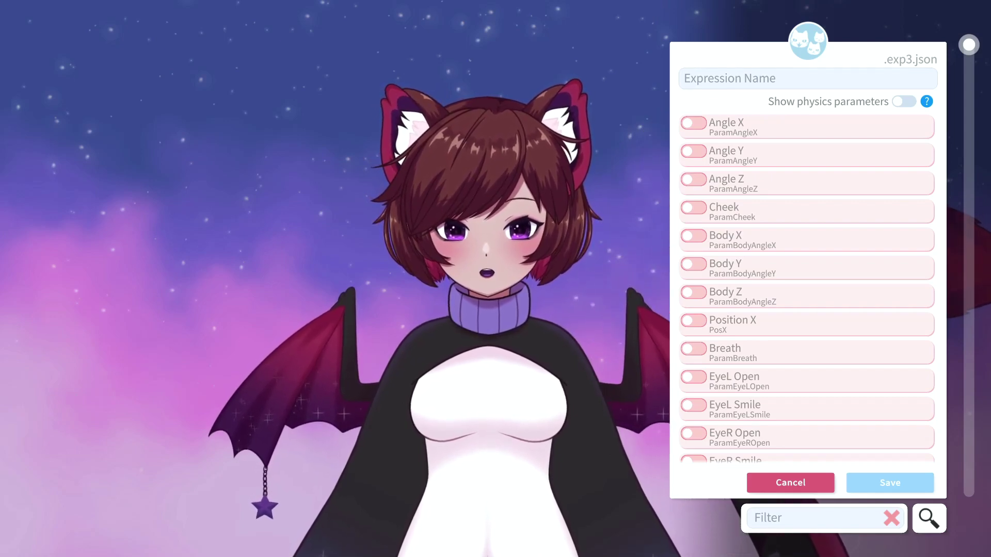
- Add the Angle X parameter to the new unnamed expression and remove it again
left_click(693, 123)
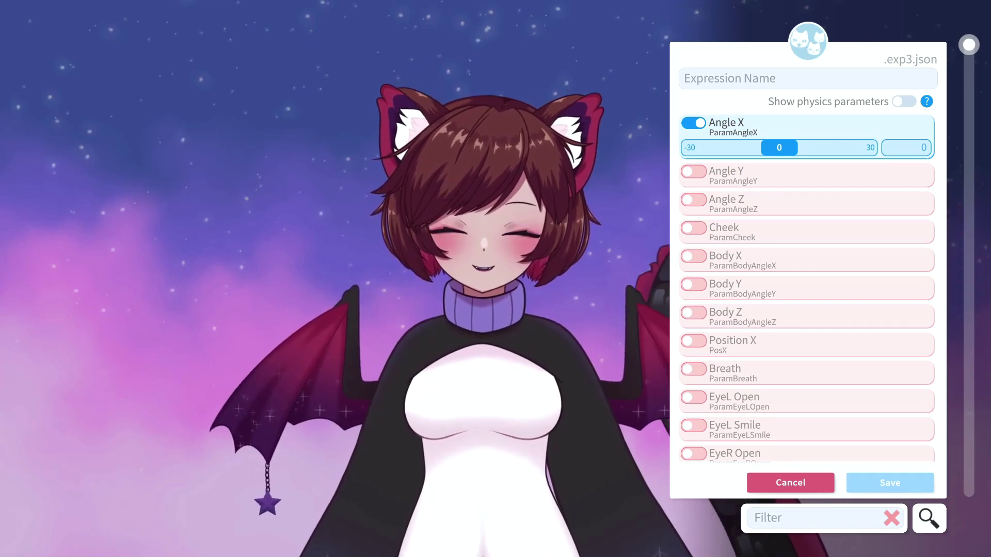
left_click(693, 123)
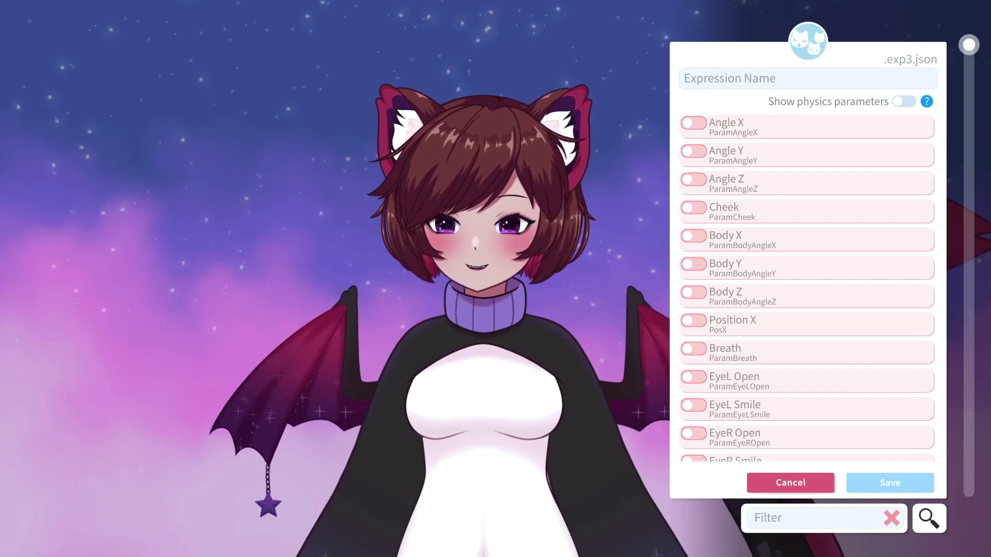
scroll(807, 287, "down", 10)
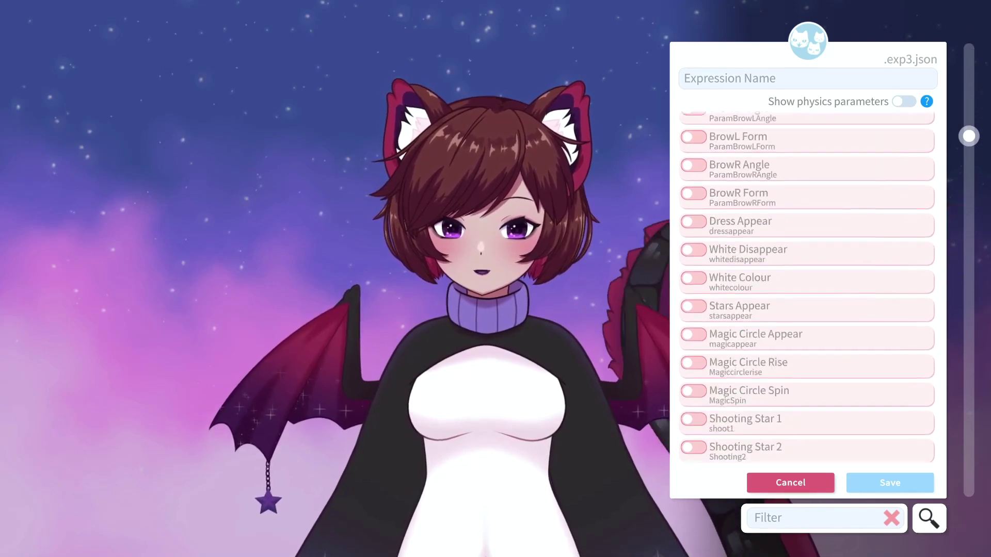